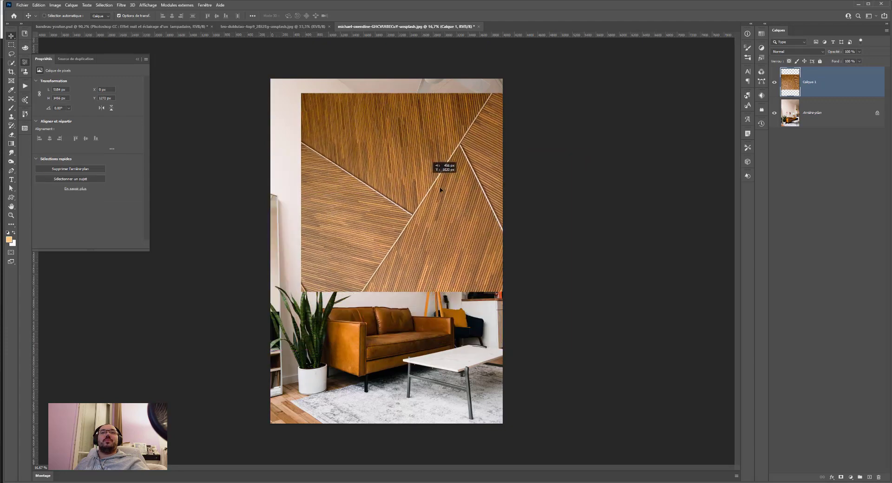
- Scale the wood texture layer to about 53% and position it on the wall above the framed pictures
left_click_drag(571, 314, 423, 236)
left_click_drag(397, 179, 412, 224)
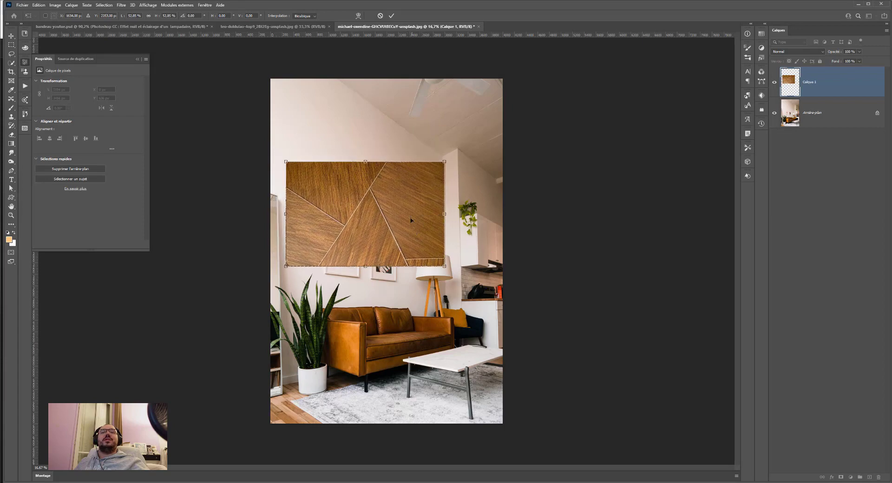
scroll(412, 224, "up", 2)
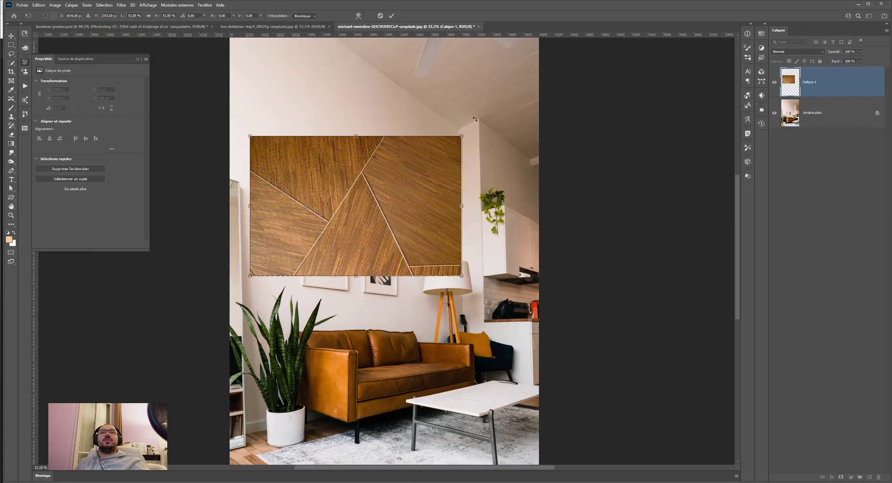
mouse_move(439, 200)
left_mouse_down()
mouse_move(420, 151)
mouse_move(446, 176)
mouse_move(437, 197)
mouse_move(419, 192)
mouse_move(427, 197)
left_mouse_up()
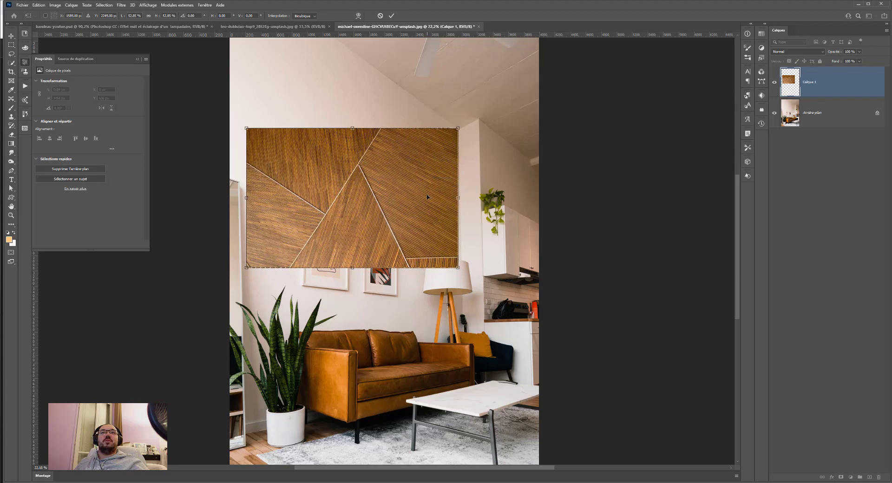
- Skew the wood panel to follow the wall's perspective, reposition it above the framed pictures and apply the transform
left_click_drag(458, 270, 461, 267)
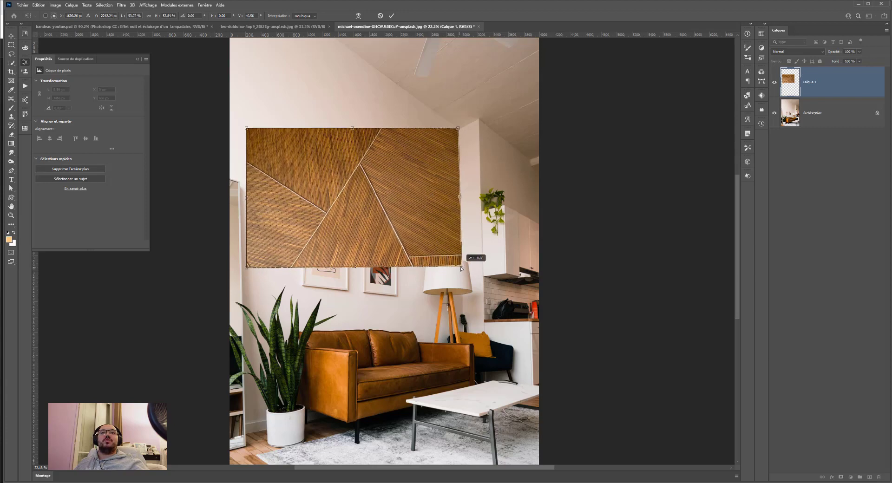
left_click_drag(246, 198, 308, 87)
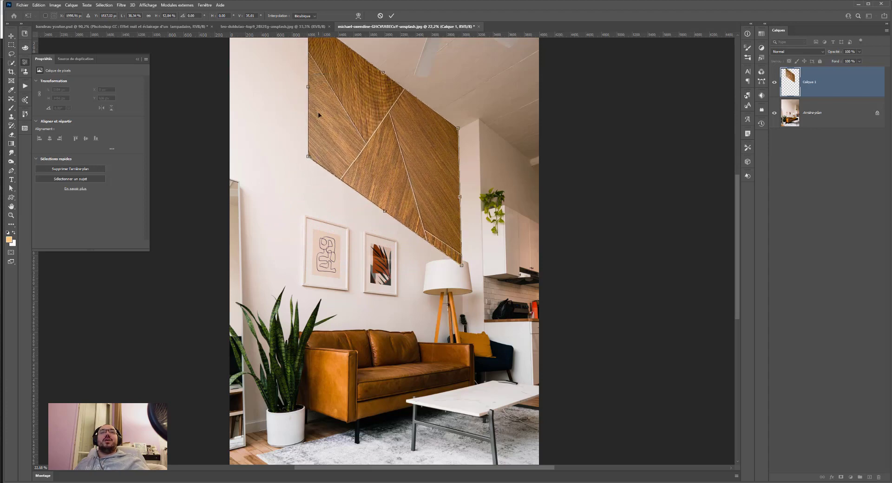
key("ctrl+minus")
left_click_drag(330, 180, 345, 204)
left_click_drag(379, 200, 383, 227)
key("Return")
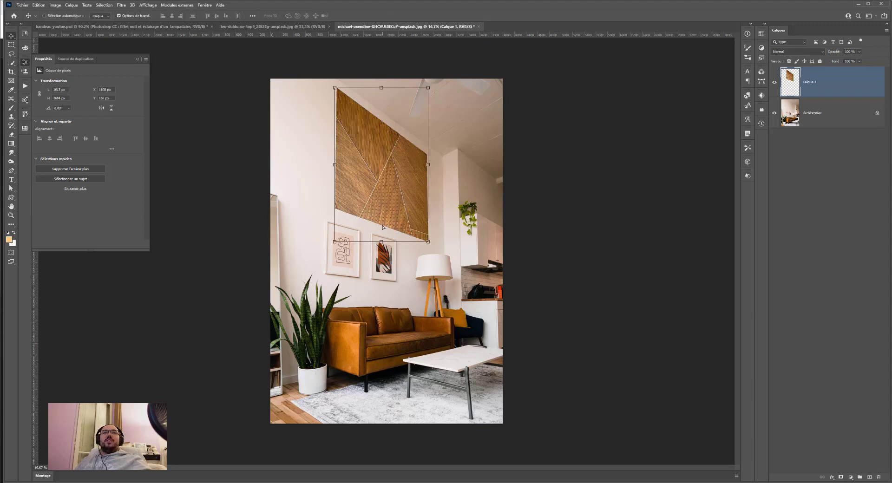
- Add a drop shadow to the wood panel layer and show the shadow's settings
scroll(382, 227, "up", 2)
scroll(364, 220, "down", 1)
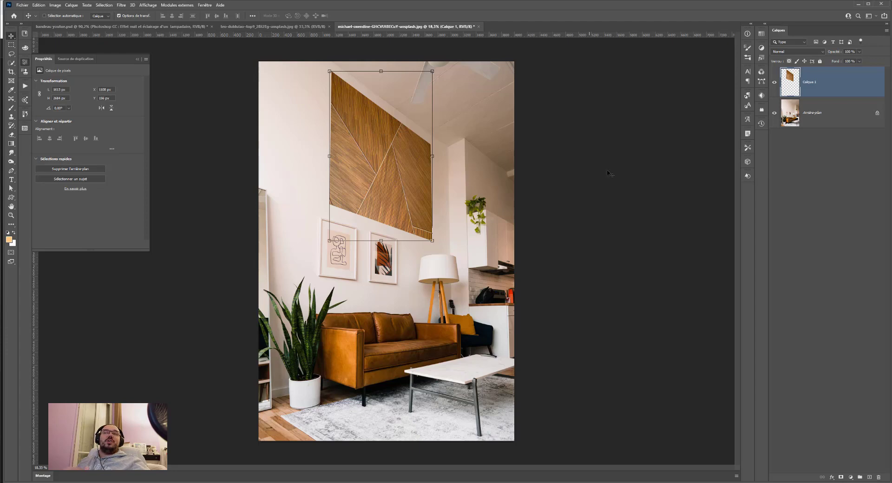
right_click(824, 89)
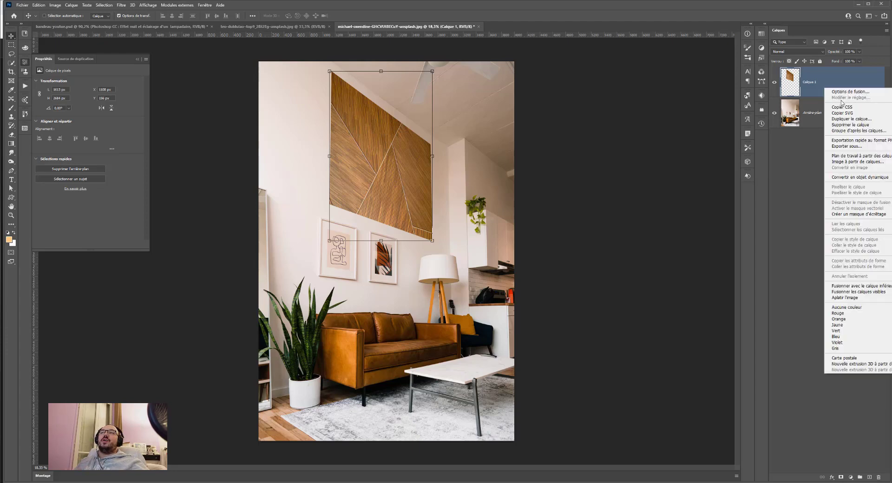
left_click(831, 92)
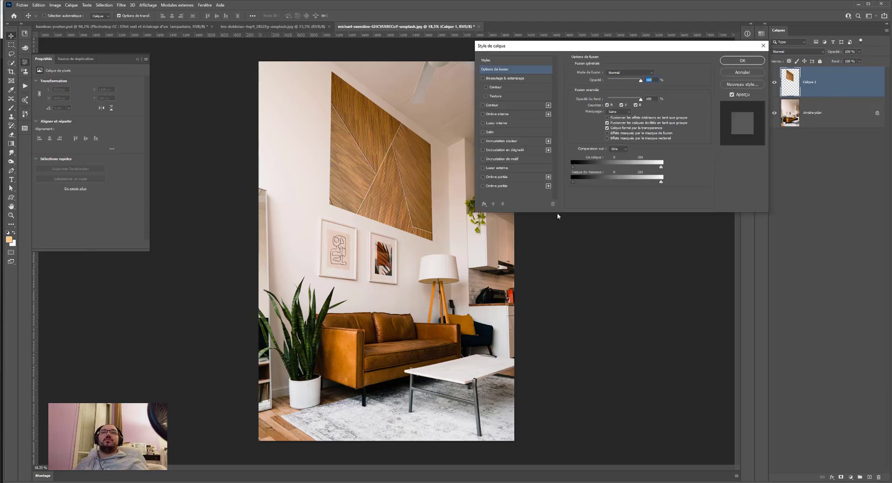
left_click(483, 180)
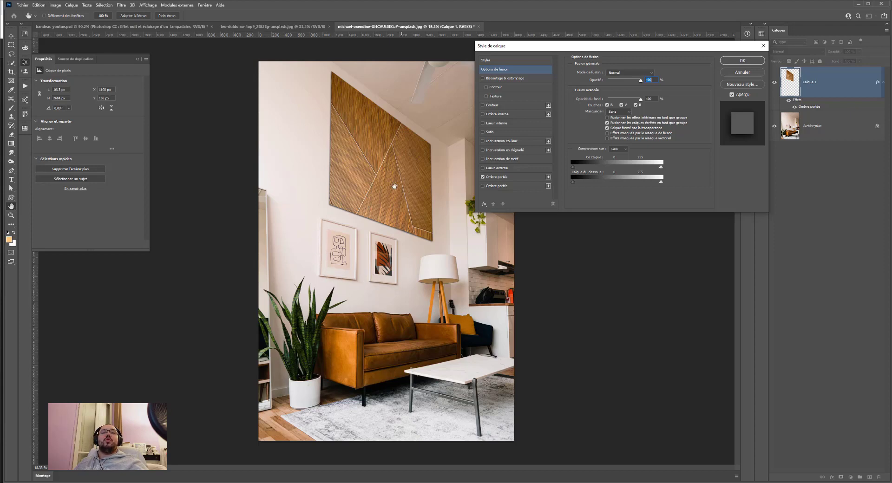
left_click(495, 178)
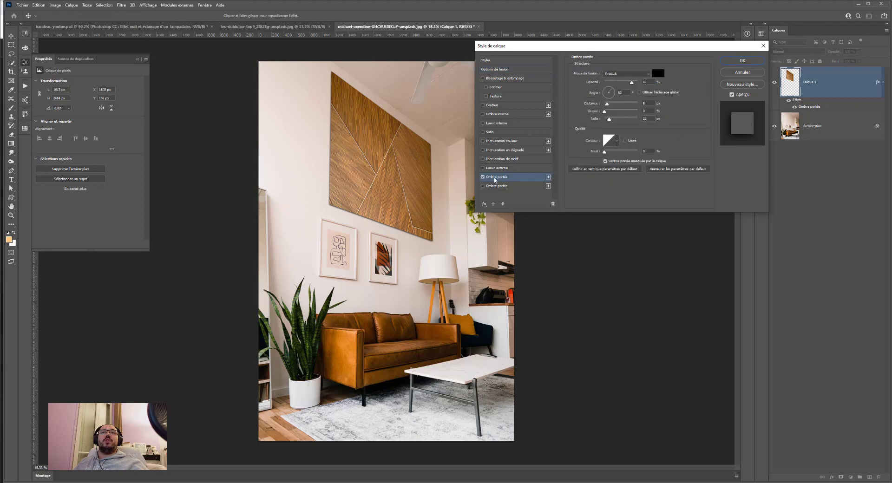
- Shift the drop shadow slightly behind the wood panel, lower its opacity to about 38% and apply the layer style
left_click_drag(390, 225, 391, 225)
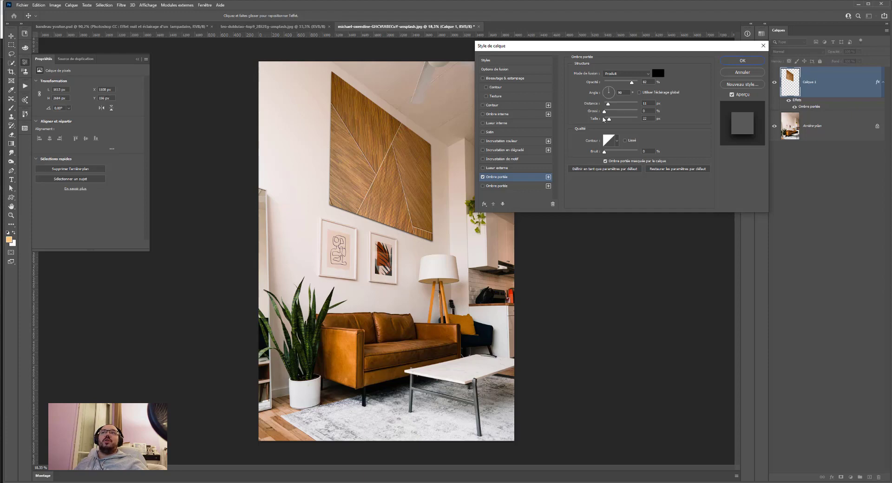
left_click(621, 82)
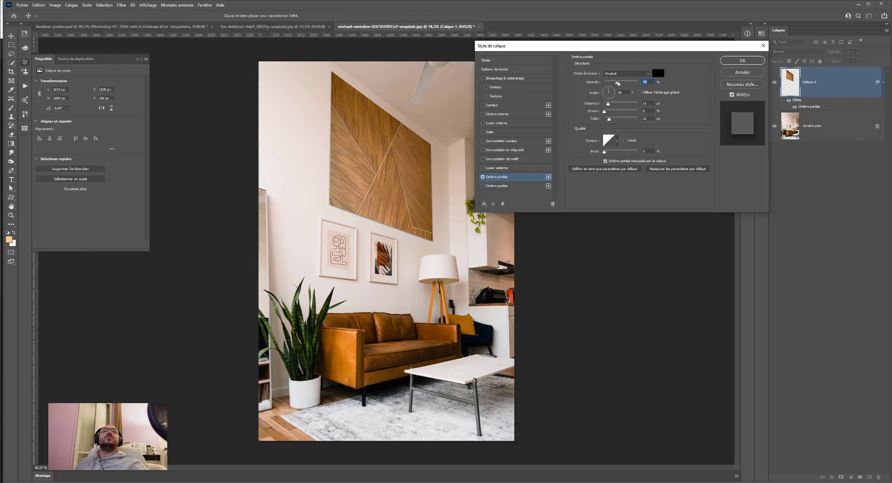
left_click(742, 61)
- Add a text on the wall beside the wood panel reading "TUTORIEL PHOTOSHOP TEXTURE BOIS", one word per line
scroll(381, 168, "up", 3)
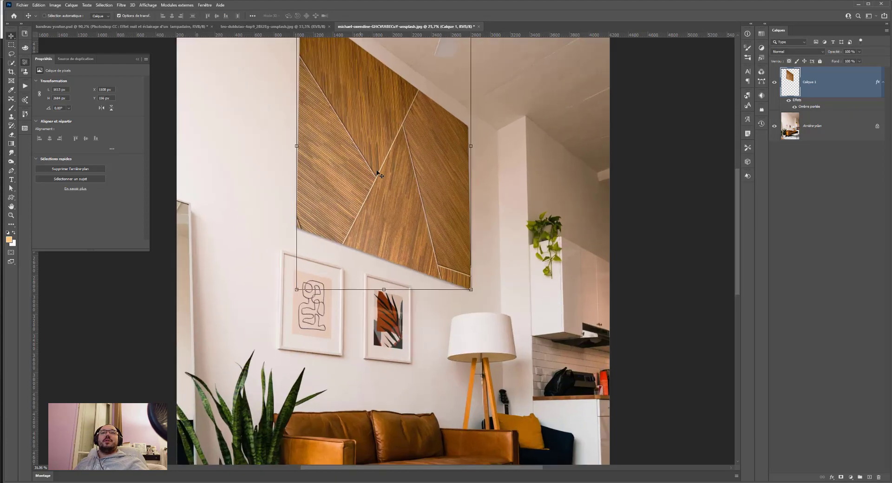
scroll(400, 162, "down", 1)
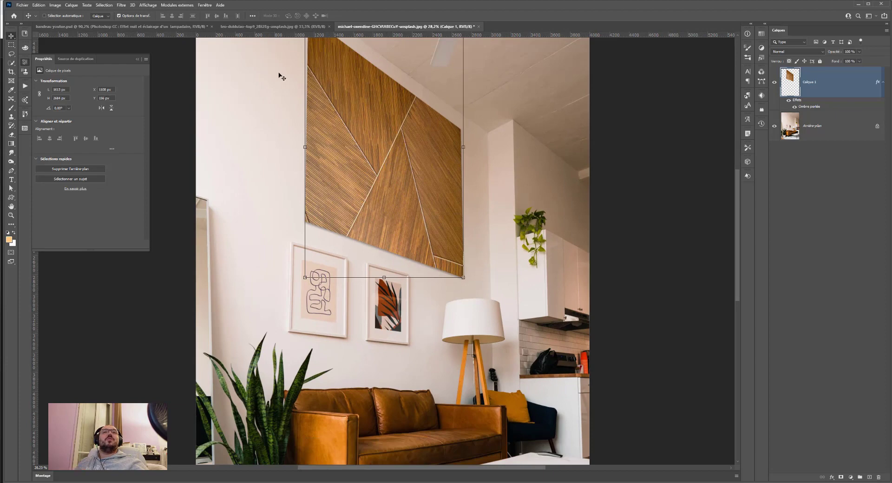
left_click_drag(311, 84, 313, 130)
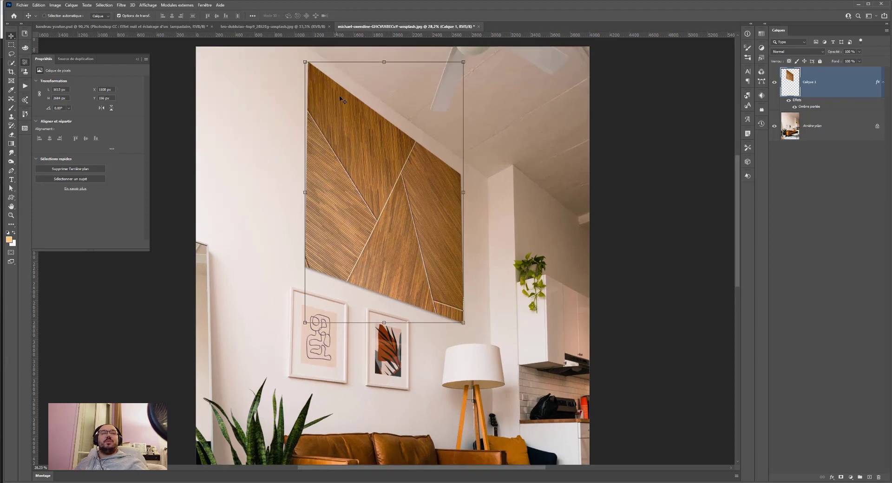
left_click(12, 180)
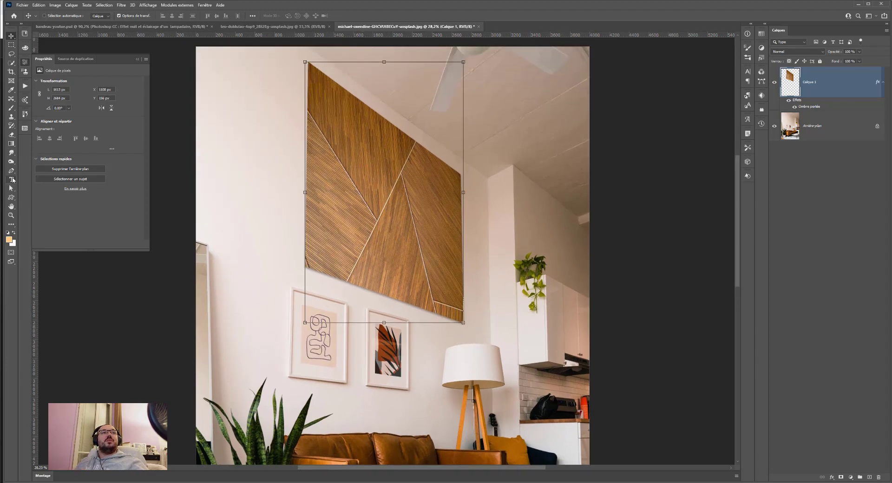
left_click(244, 157)
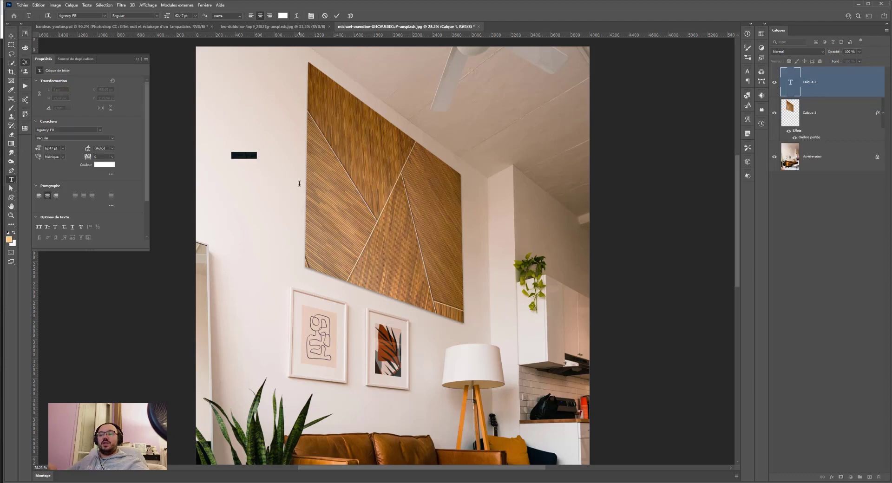
type("TUTO")
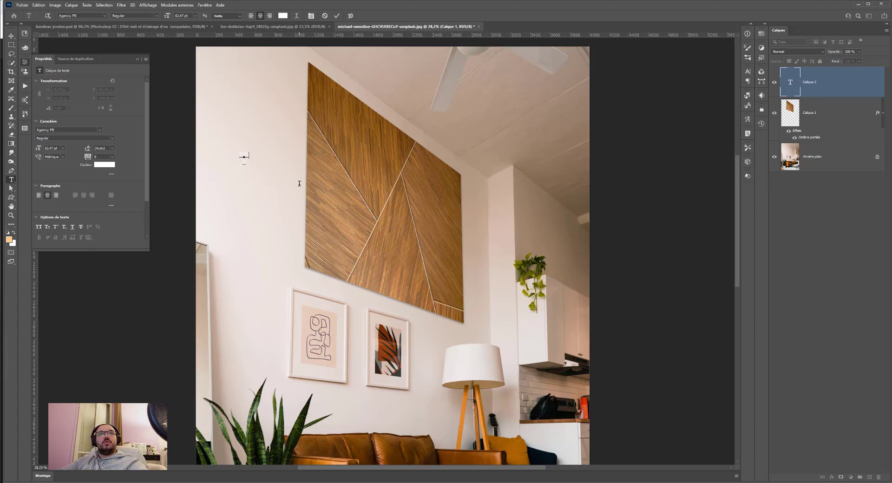
type("RIEL")
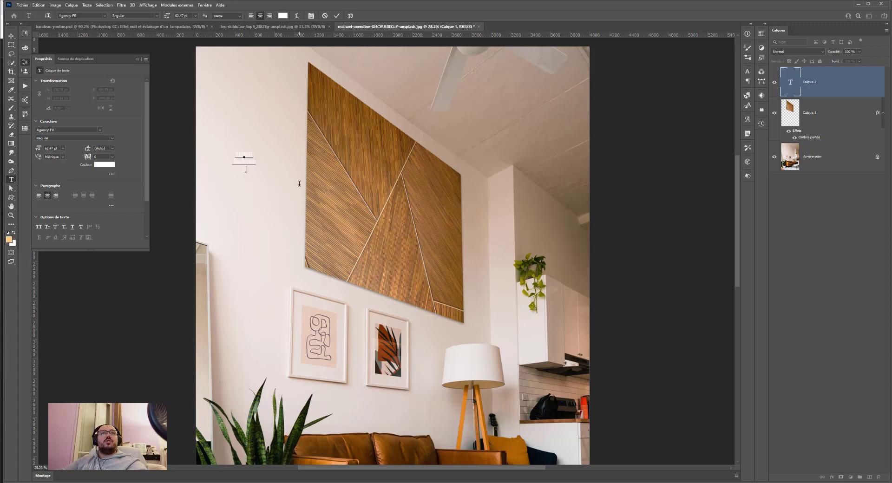
type("RE")
key("Return")
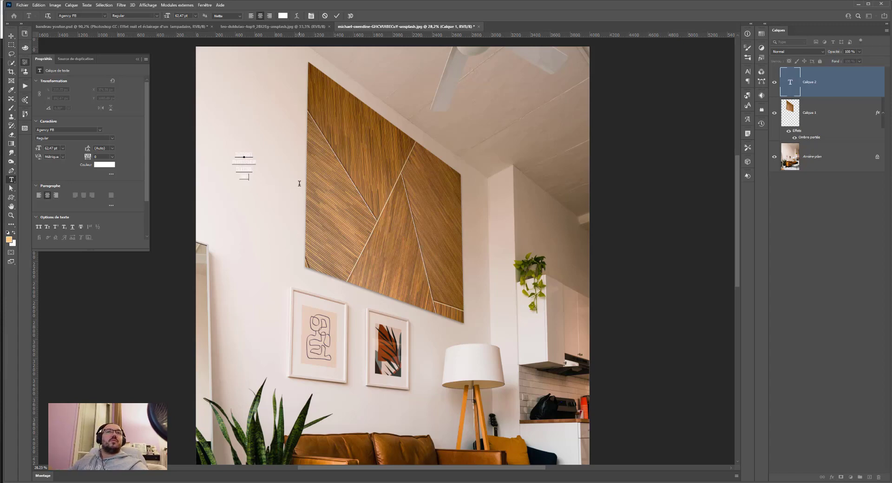
- Right-align all four lines of the text and commit the text layer
key("ctrl+a")
left_click(269, 17)
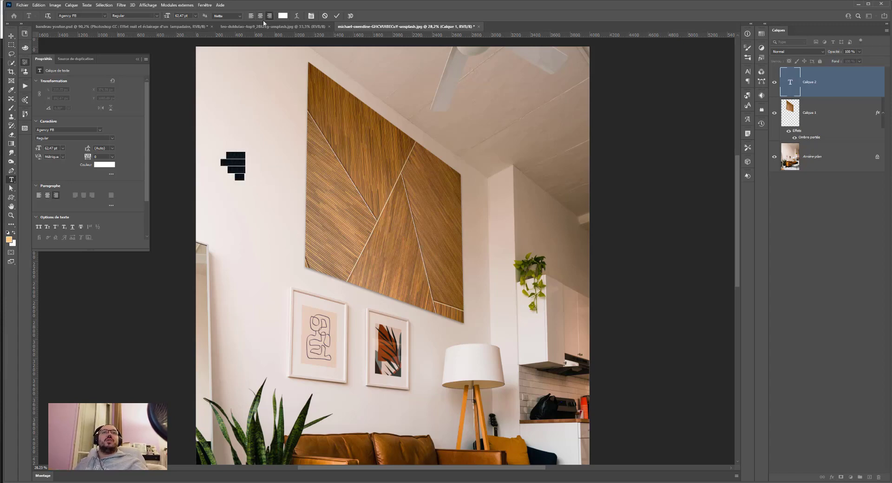
left_click(11, 35)
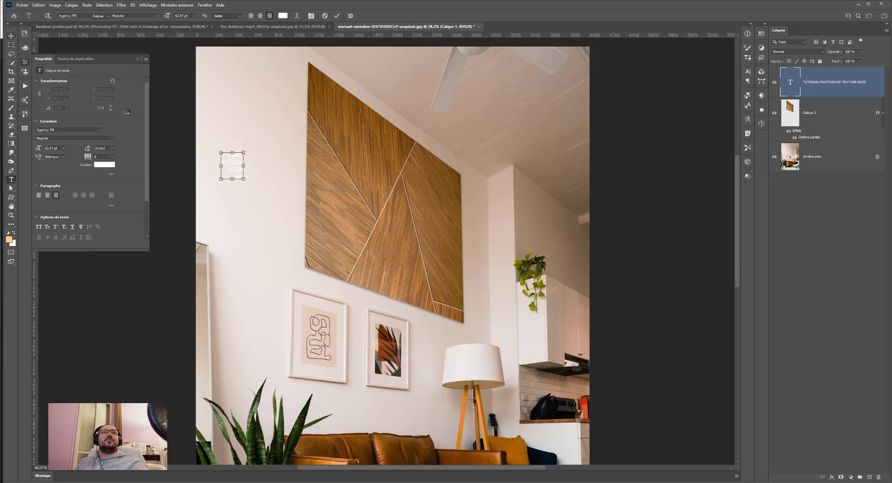
- Enlarge the text to about 214 pt and skew it to follow the wall's perspective beside the wood panel
left_click_drag(244, 180, 305, 249)
left_click_drag(286, 221, 269, 214)
left_click_drag(225, 186, 229, 178)
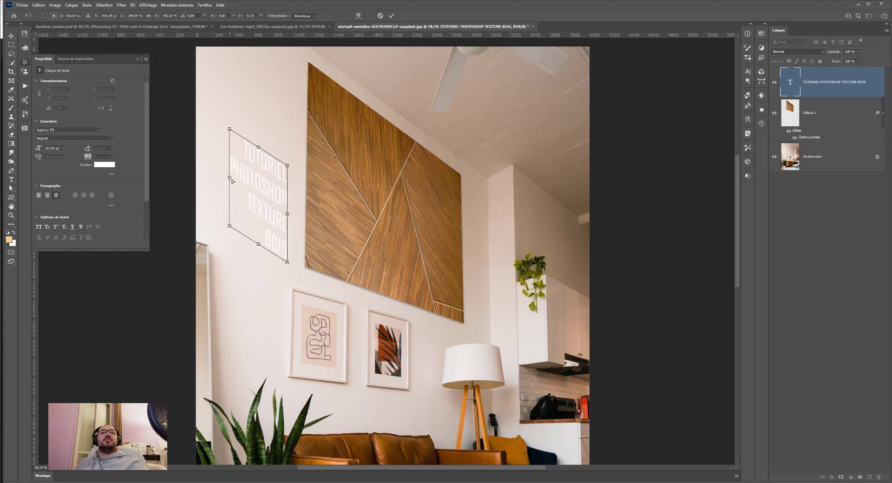
left_click_drag(285, 195, 251, 172)
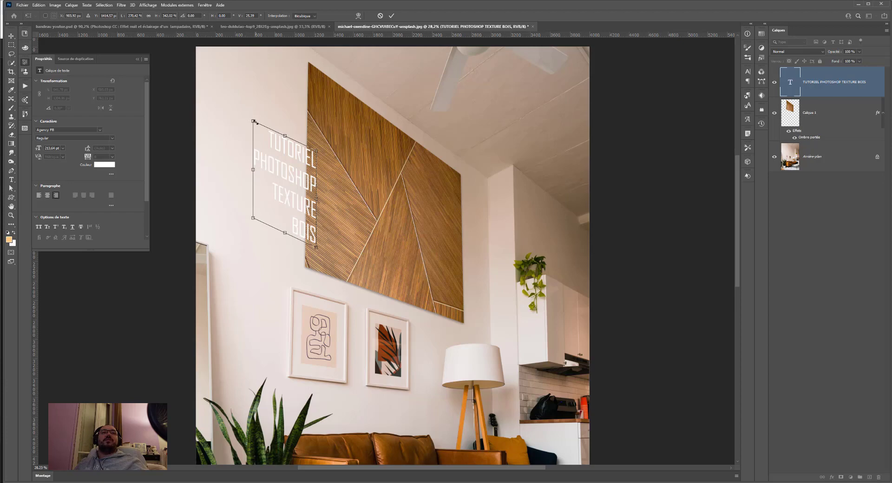
- Enlarge the skewed text further, tilt it slightly and move it so it partly overlaps the wood panel
left_click_drag(251, 116, 215, 44)
left_click_drag(278, 157, 300, 170)
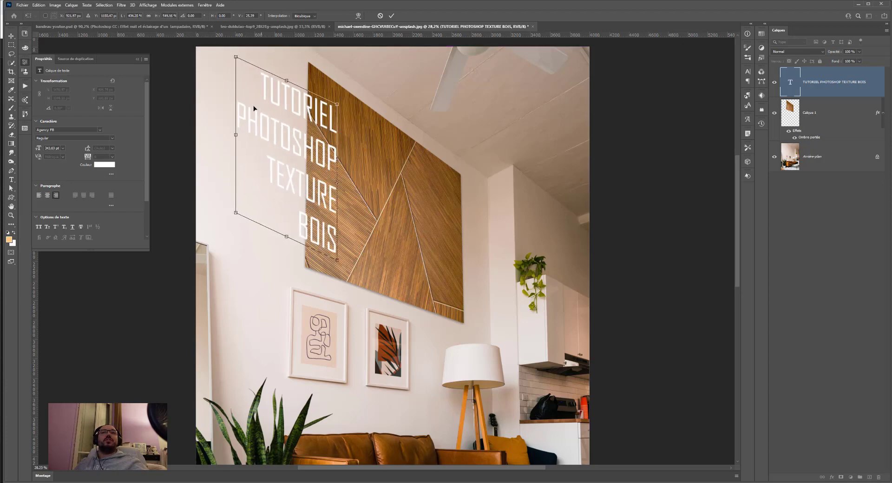
left_click_drag(238, 63, 242, 128)
mouse_move(292, 178)
left_mouse_down()
mouse_move(313, 157)
mouse_move(302, 176)
left_mouse_up()
left_click_drag(238, 207, 253, 199)
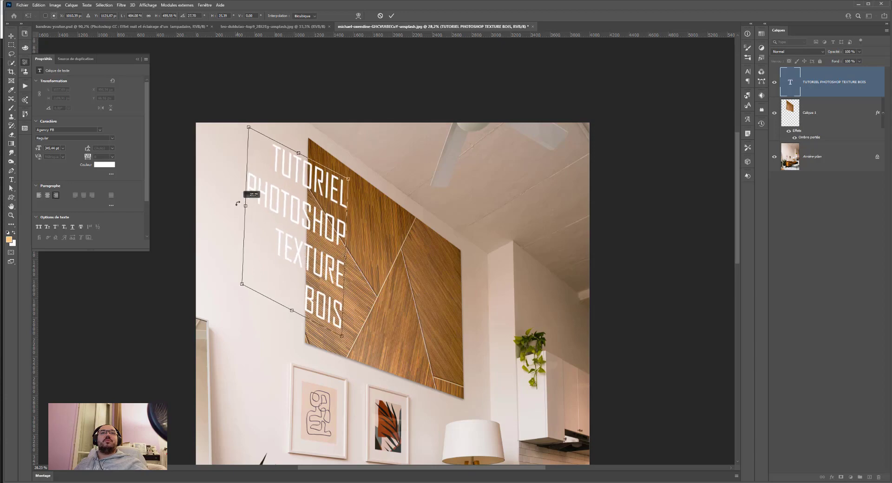
left_click_drag(324, 304, 326, 322)
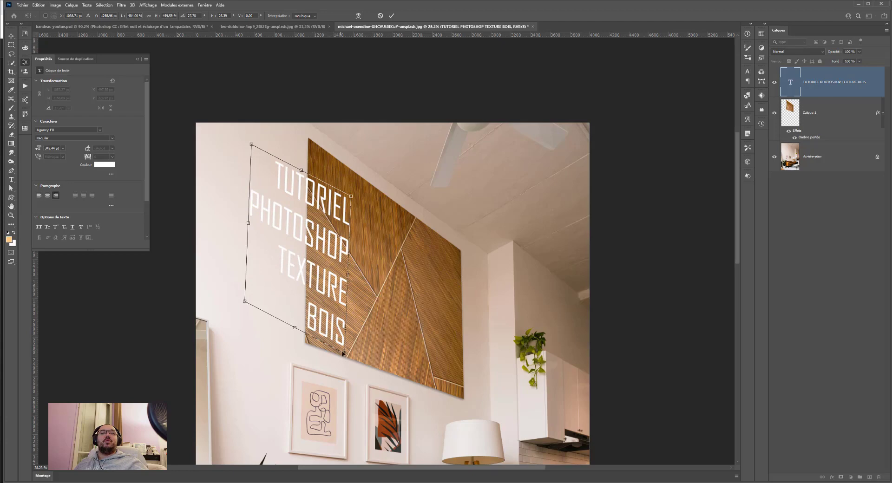
- Refine the text's size, tilt and position so it matches the wall's perspective, and apply the transform
left_click_drag(344, 354, 353, 374)
left_click_drag(335, 331, 343, 325)
left_click_drag(245, 211, 250, 194)
mouse_move(245, 291)
left_mouse_down()
mouse_move(247, 310)
mouse_move(248, 302)
left_mouse_up()
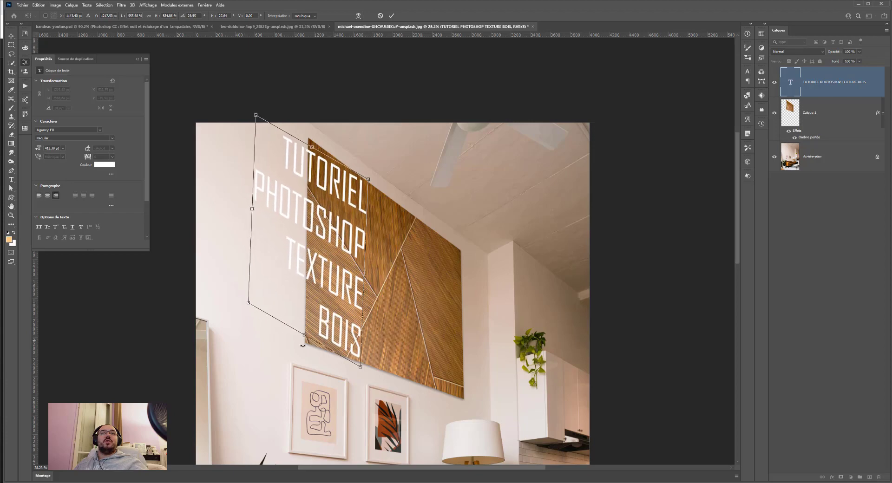
mouse_move(252, 209)
left_mouse_down()
mouse_move(258, 196)
mouse_move(257, 205)
left_mouse_up()
key("Return")
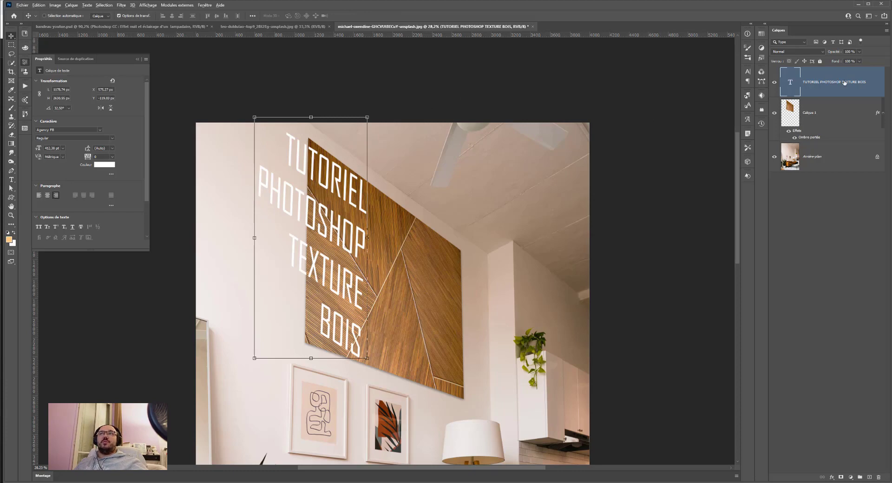
- Try clipping the text layer to the wood panel layer, toggling the clipping mask on and off
left_click(802, 97, "alt")
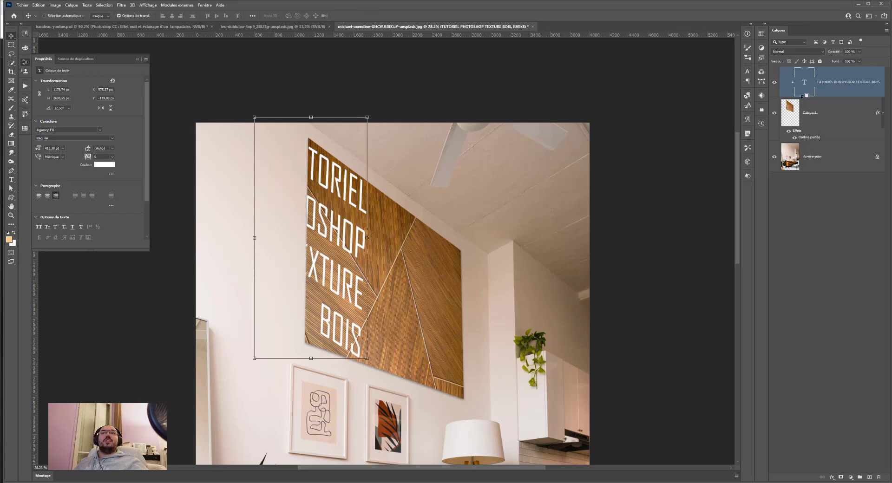
left_click(802, 97, "alt")
left_click(798, 98, "alt")
left_click(798, 97, "alt")
left_click(797, 97, "alt")
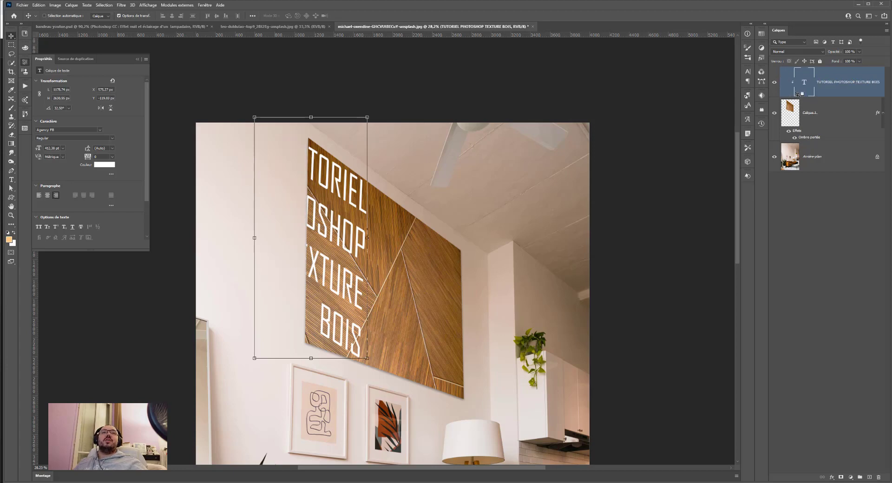
left_click(798, 96, "alt")
- Place the text layer beneath the wood panel layer, clip the wood texture to the text and select the wood layer
left_click_drag(808, 99, 809, 177)
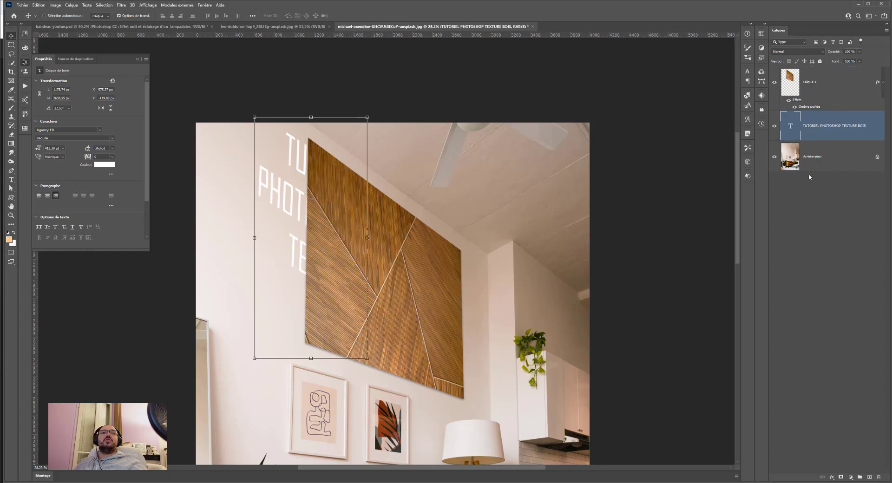
left_click(796, 109, "alt")
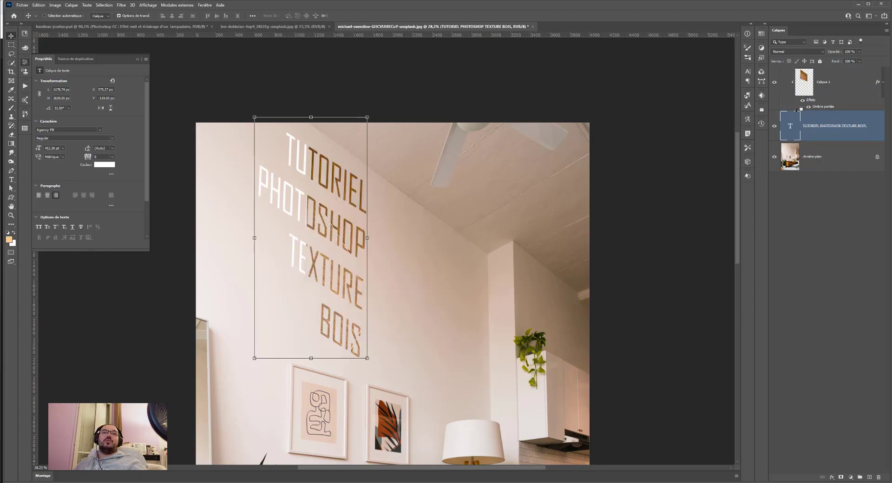
left_click(825, 82)
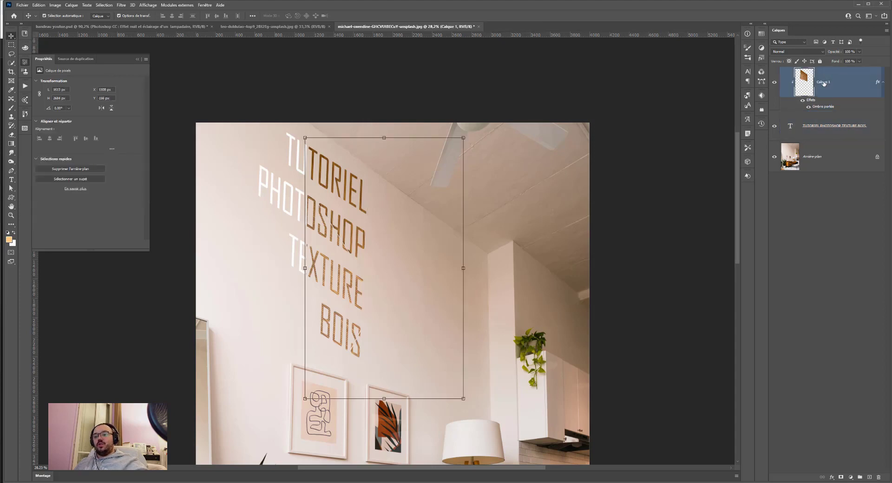
- Duplicate the wood panel layer, place a vertical guide at the right edge of the text's outline, and clear the text selection
key("ctrl+j")
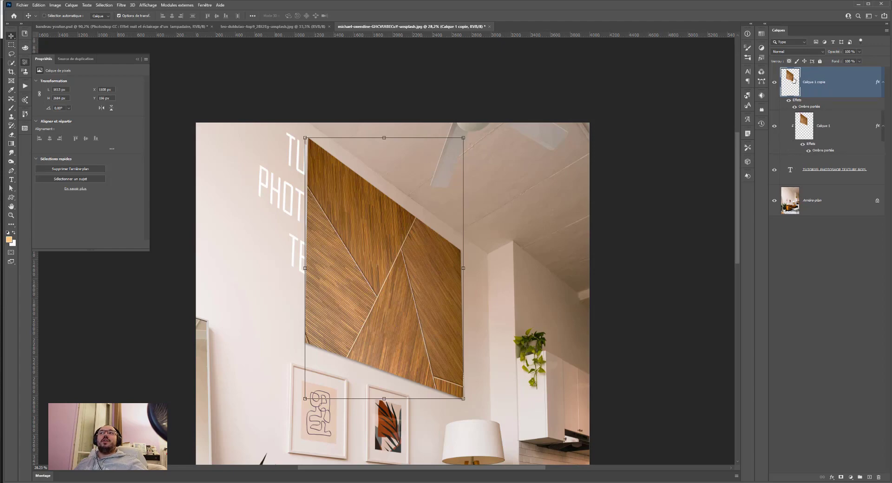
left_click(789, 170, "ctrl")
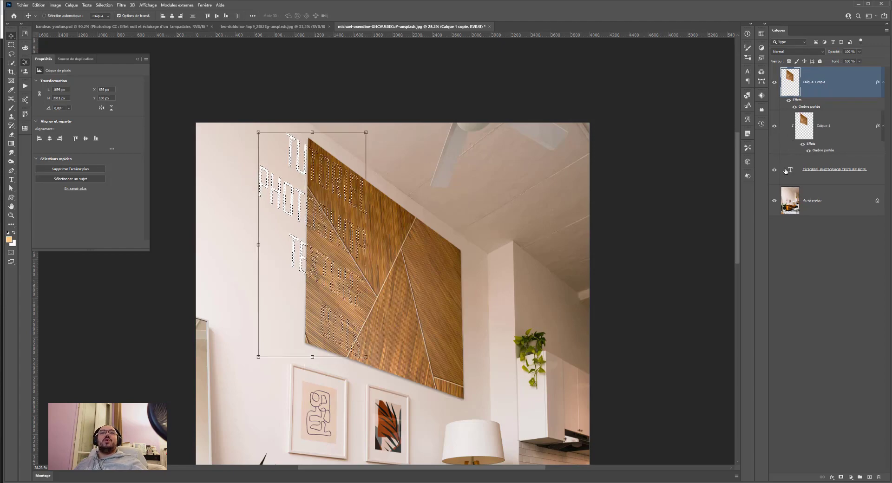
left_click_drag(33, 262, 363, 271)
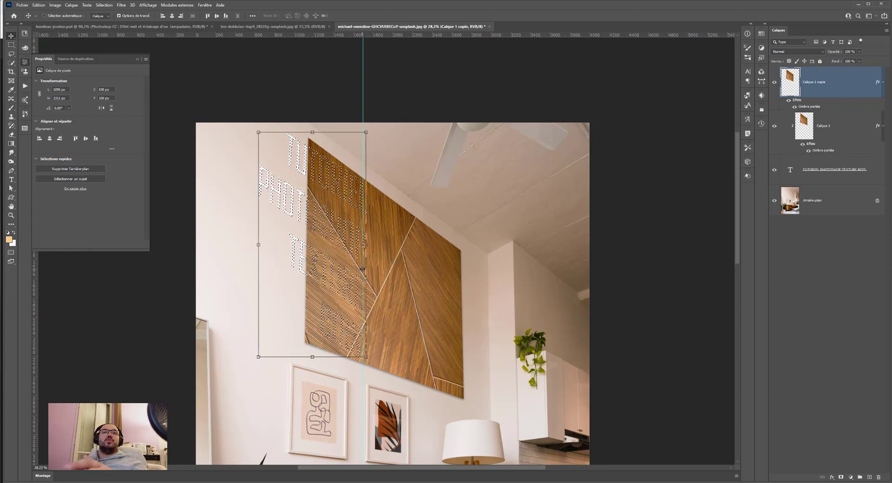
scroll(294, 227, "up", 2)
key("ctrl+d")
- Add a layer mask to the wood copy and hide its part left of the guide with a Polygonal Lasso selection, clearing the selection
key("l")
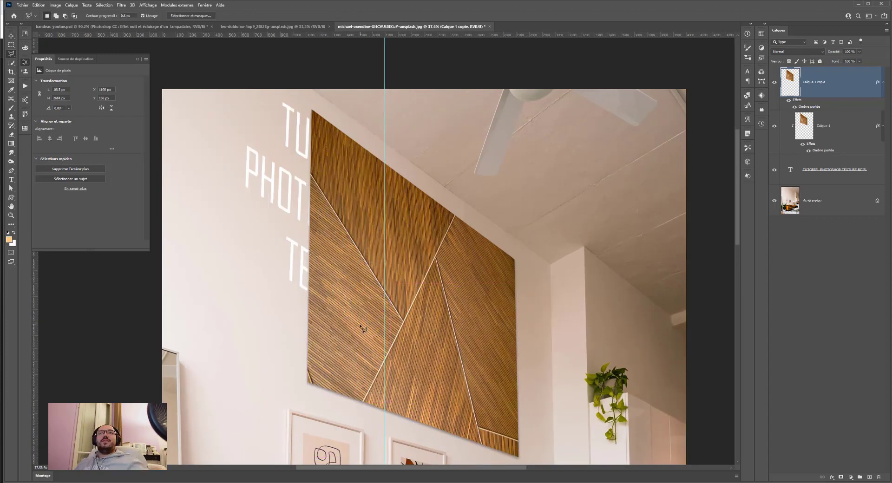
left_click(842, 478)
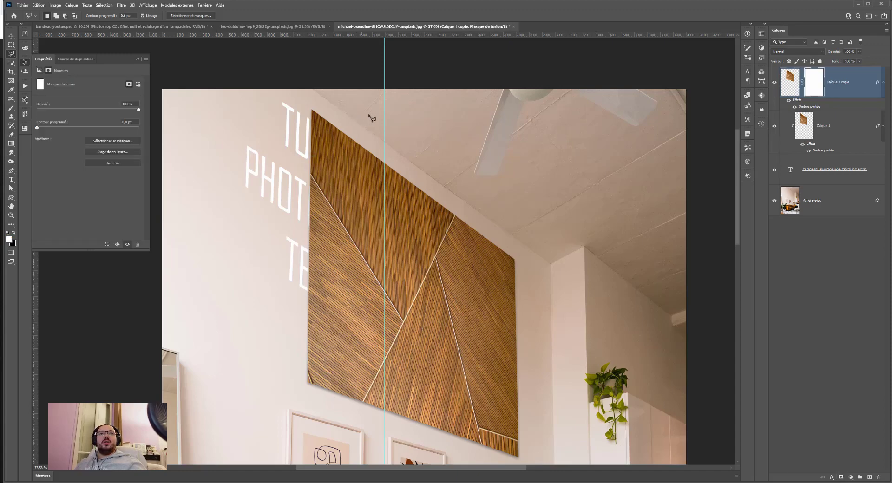
left_click(308, 99)
left_click(382, 149)
left_click(384, 160)
left_click(385, 415)
left_click(246, 376)
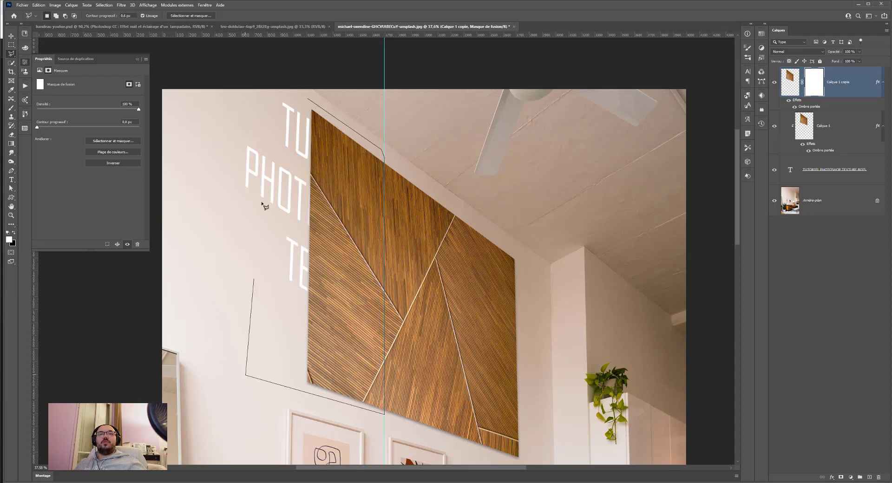
double_click(285, 120)
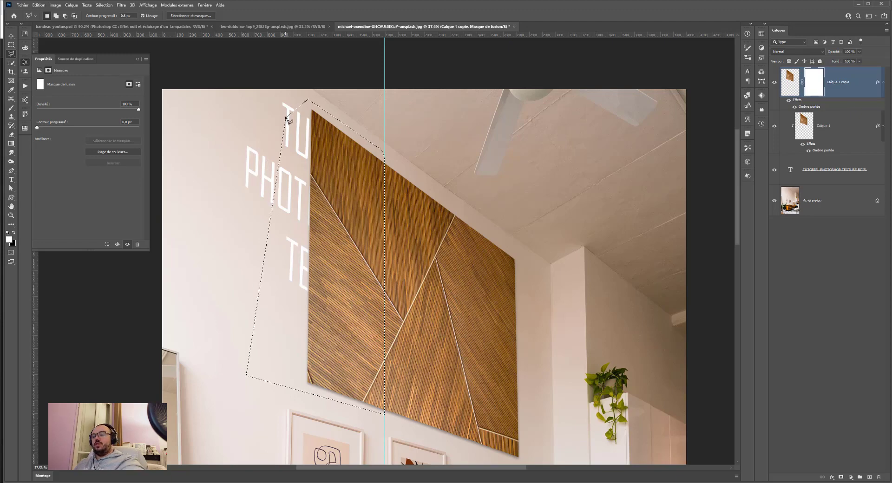
key("Delete")
key("ctrl+d")
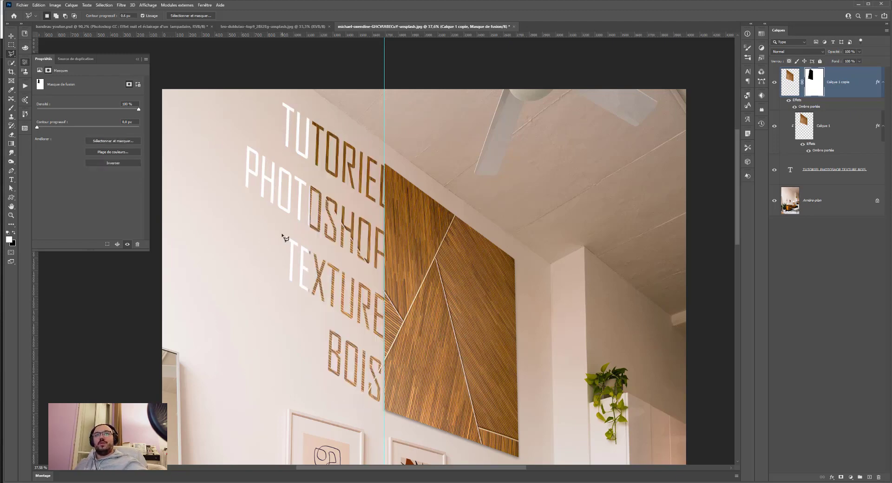
- Move and enlarge the clipped wood layer so its texture covers all the lettering, and apply the transform
left_click(811, 126)
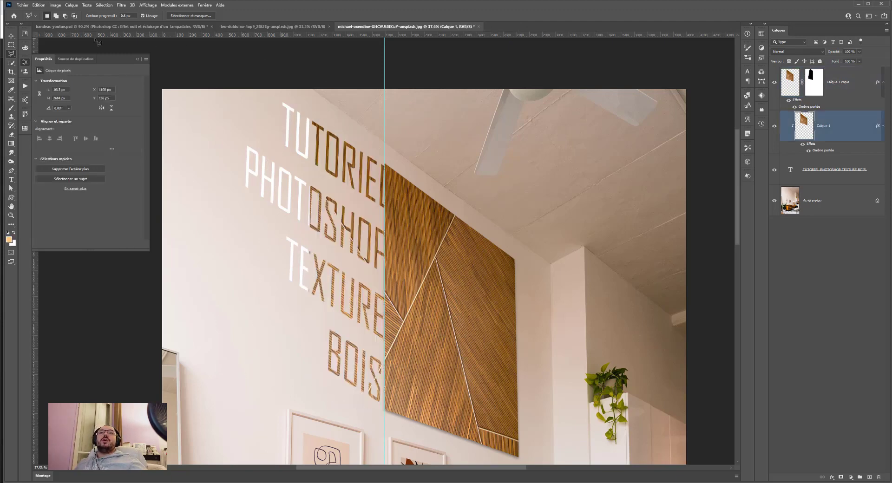
left_click(12, 37)
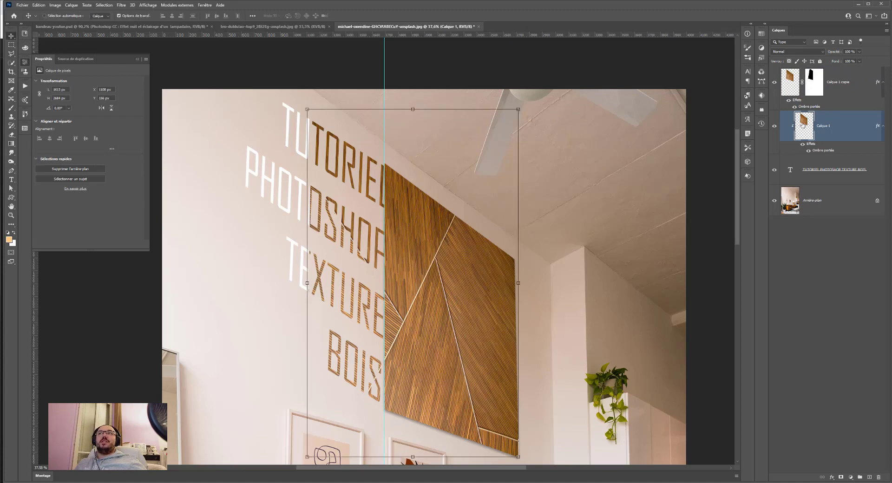
mouse_move(357, 248)
left_mouse_down()
mouse_move(403, 271)
mouse_move(355, 251)
left_mouse_up()
key("ctrl+t")
left_click_drag(233, 72, 235, 70)
left_click_drag(457, 77, 477, 55)
key("Return")
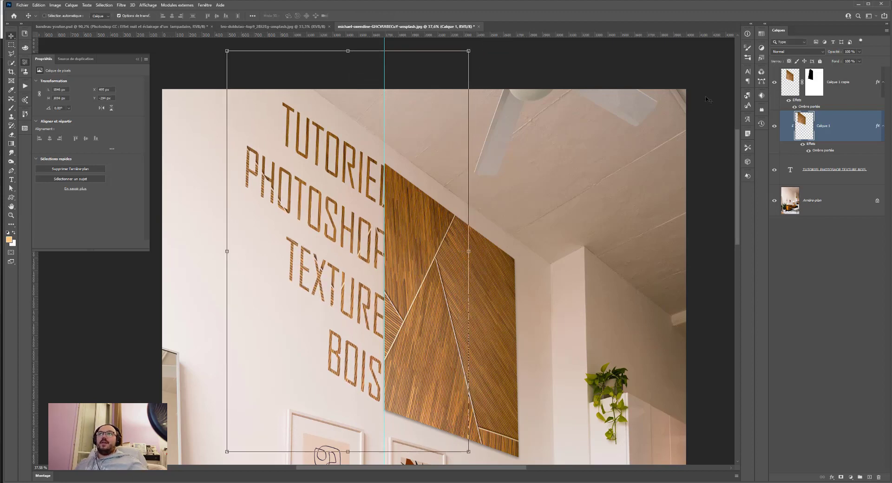
- Copy the wood layer's drop shadow onto the text layer, select the text and toggle the clipped wood layer's visibility
left_click_drag(820, 153, 815, 186)
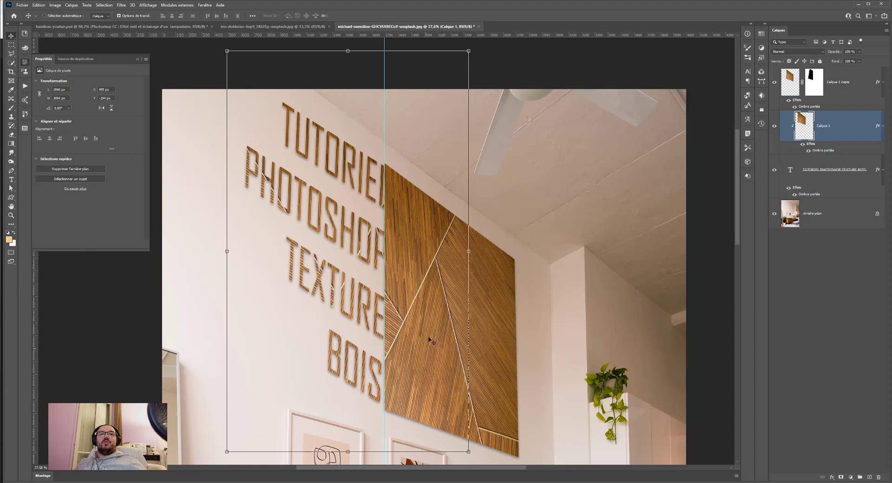
left_click(824, 168)
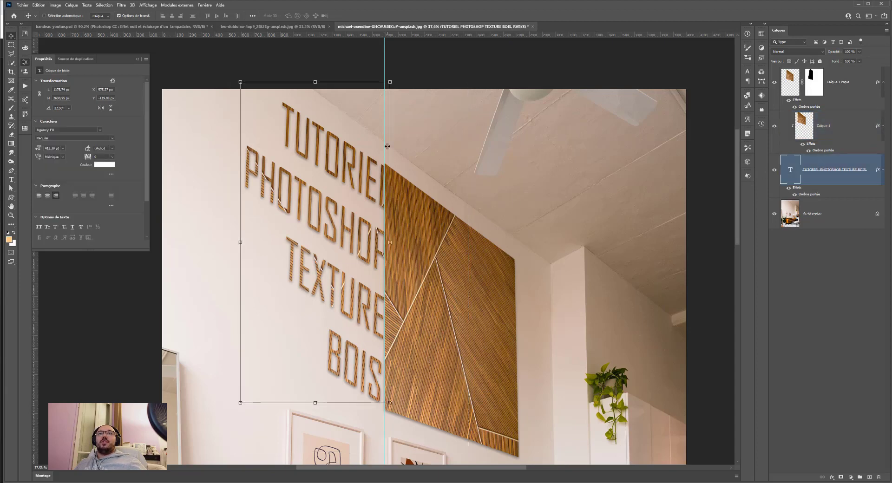
left_click(771, 127)
left_click(772, 127)
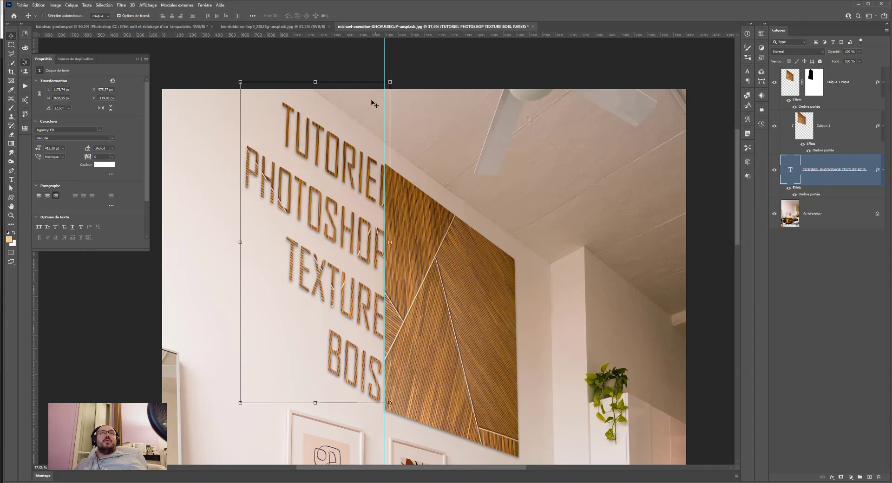
- Skew and slightly narrow the text so its right edge lines up with the wood panel, and apply the transform
key("ctrl+t")
left_click_drag(318, 406, 319, 405)
key("ctrl+z")
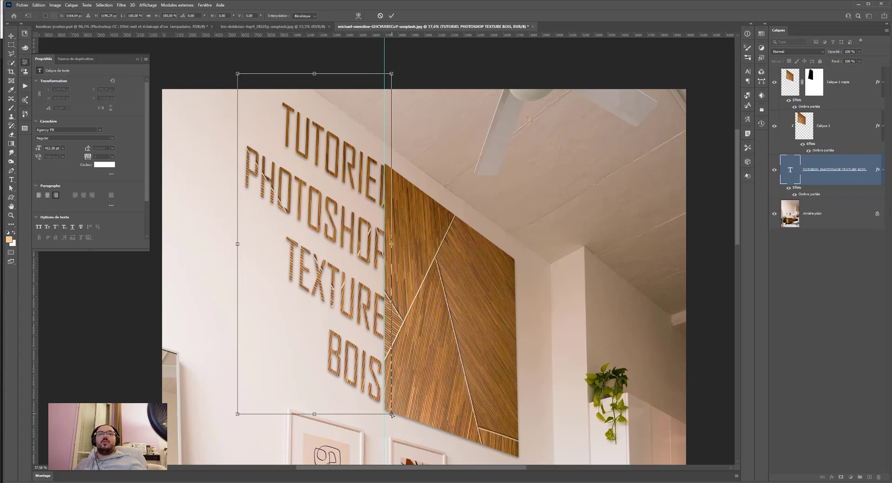
left_click_drag(391, 413, 397, 412)
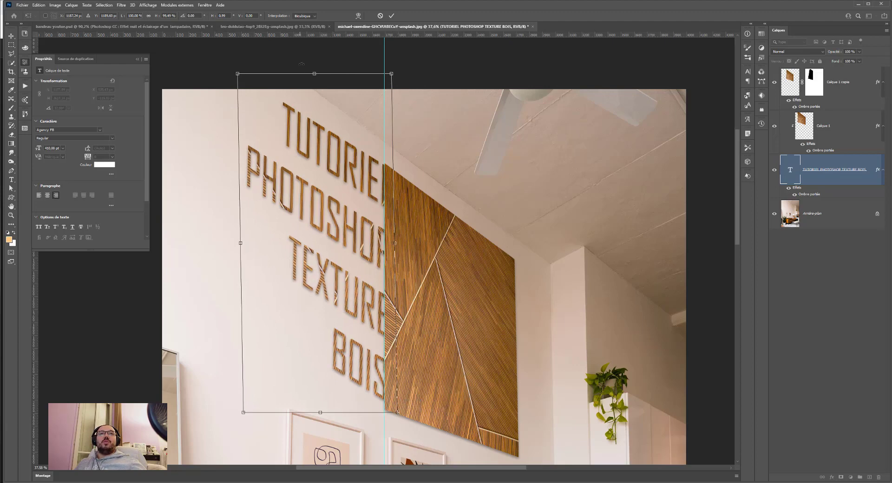
left_click_drag(314, 74, 303, 71)
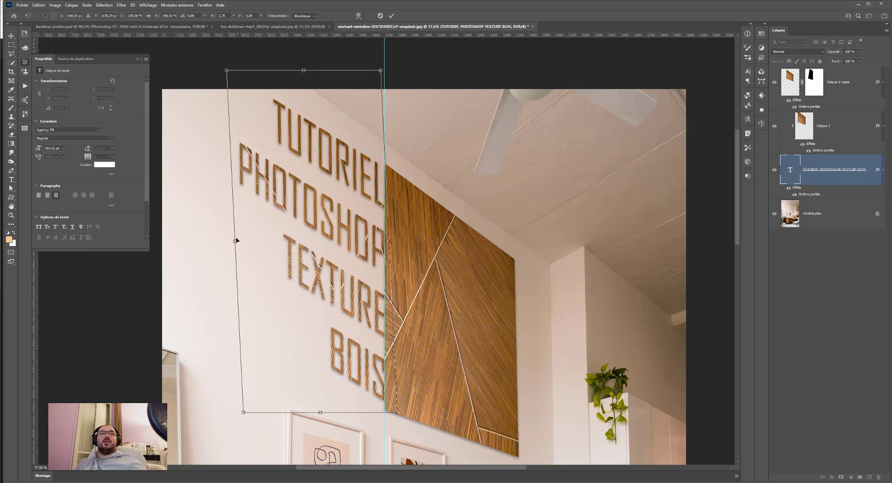
mouse_move(235, 242)
left_mouse_down()
mouse_move(234, 252)
mouse_move(238, 236)
left_mouse_up()
key("Return")
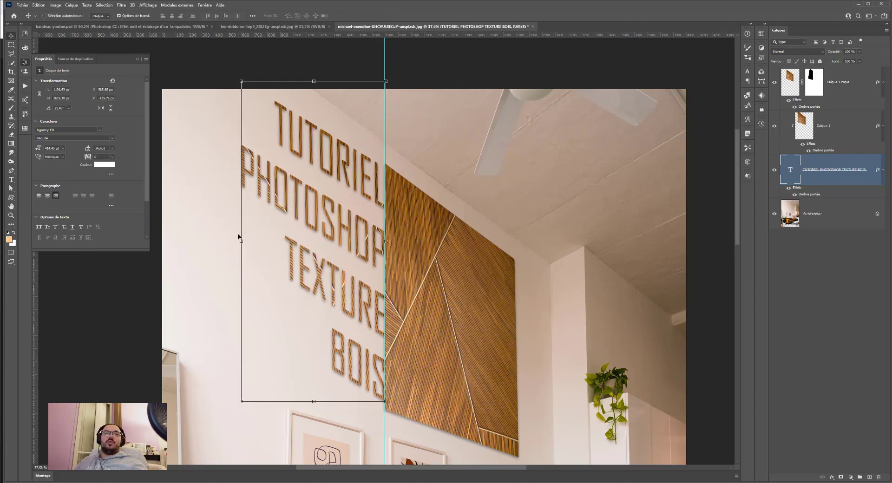
- Remove the vertical guide from the image and switch to the Rectangular Marquee tool
scroll(246, 242, "down", 5)
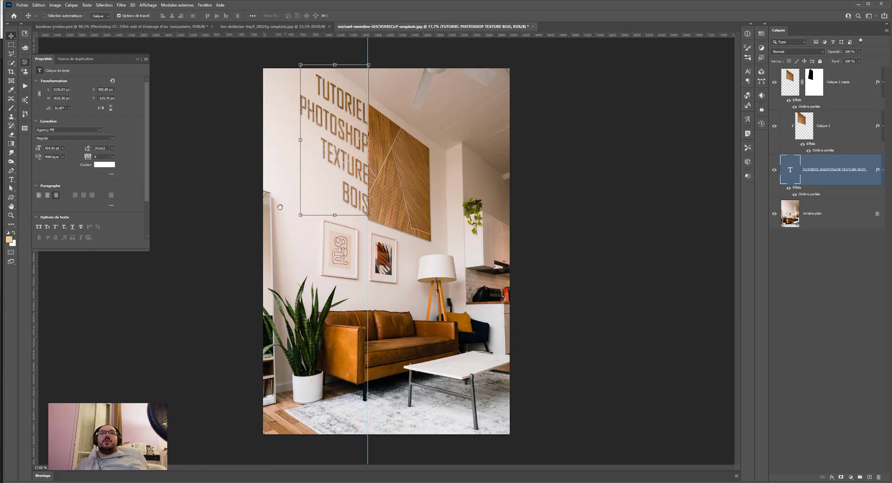
left_click(14, 45)
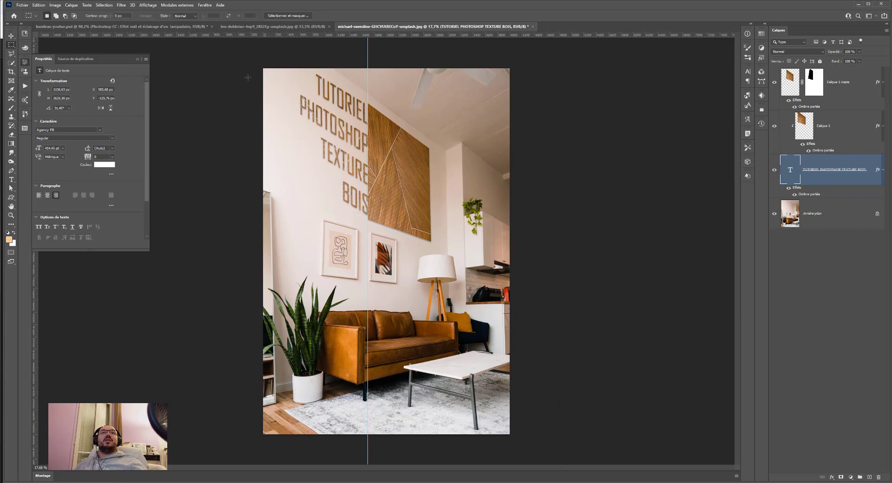
left_click(11, 36)
left_click_drag(368, 51, 95, 111)
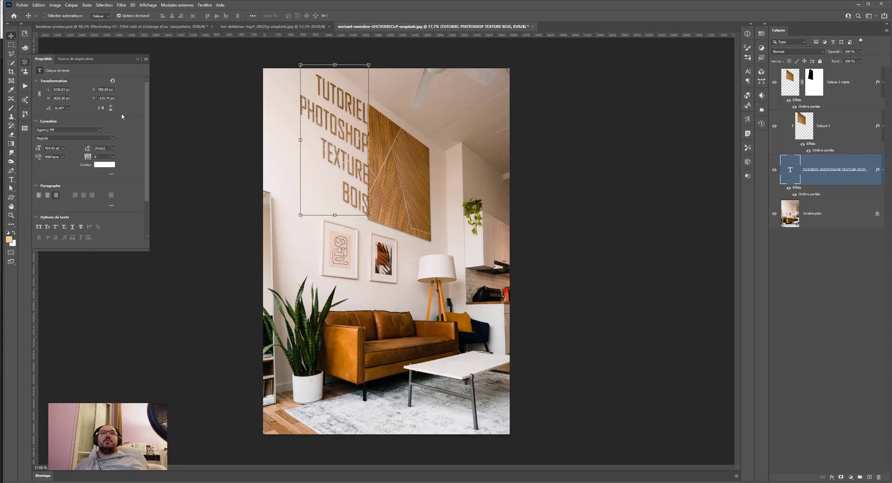
left_click(11, 44)
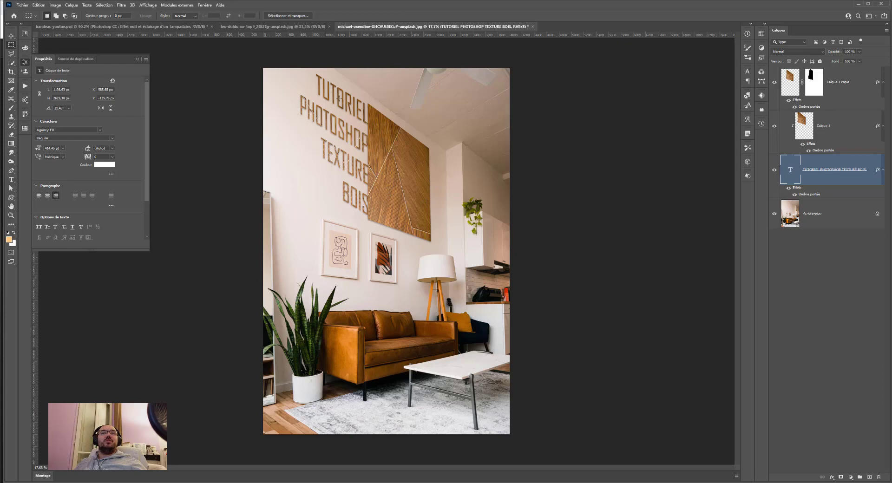
- Group the masked wood copy, the clipped wood layer and the text layer together
left_click(838, 76)
left_click(821, 172, "shift")
key("ctrl+g")
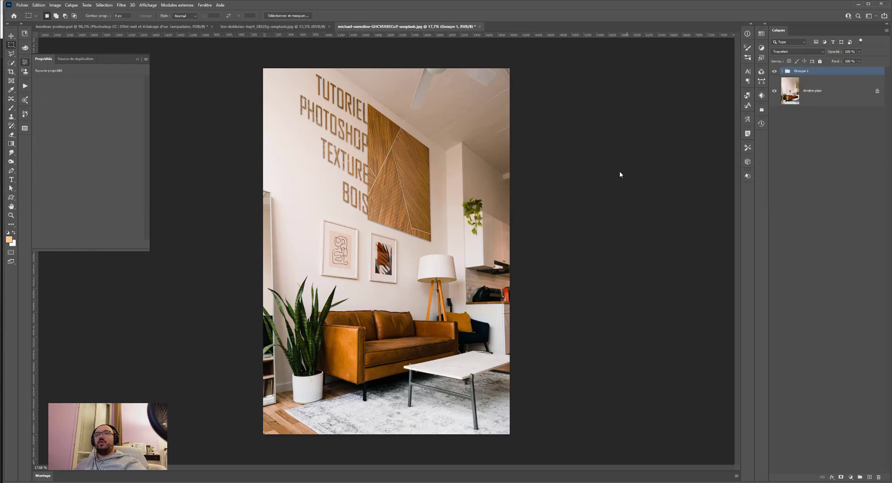
- Skew the group slightly, extend it downward and narrow it from its left edge, and apply the transform
left_click(11, 36)
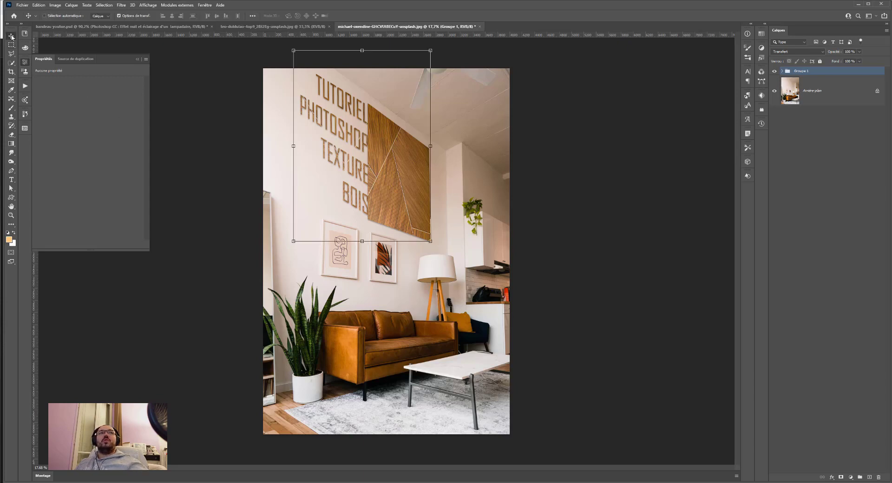
left_click_drag(292, 51, 290, 51)
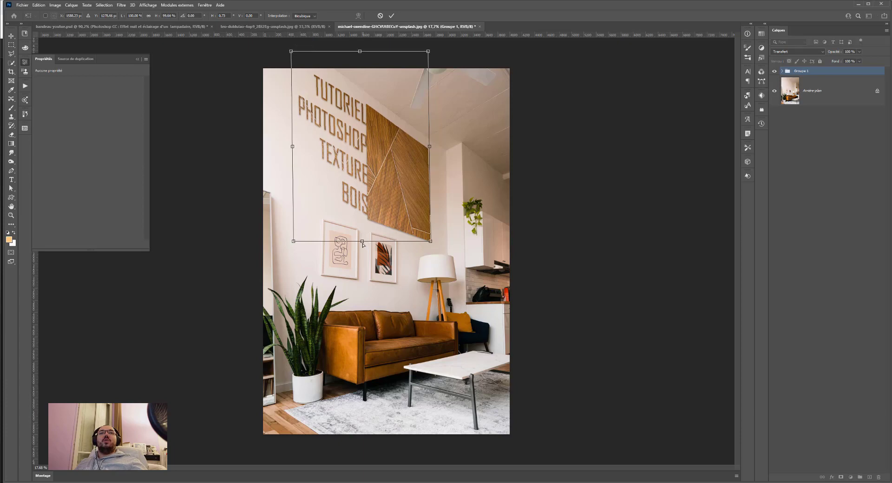
left_click_drag(363, 245, 365, 247)
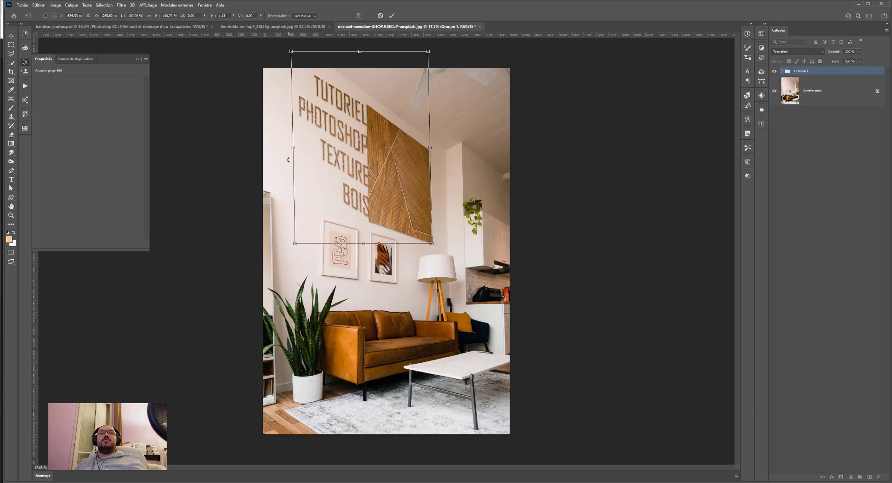
left_click_drag(289, 150, 293, 149)
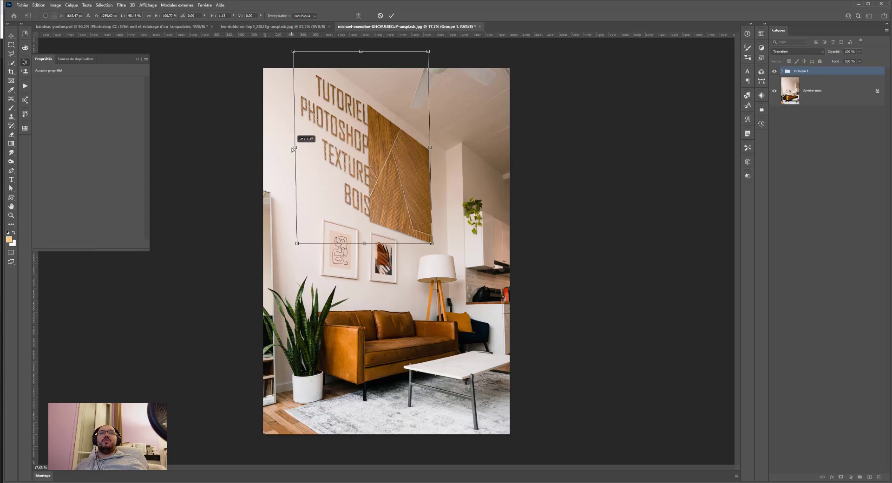
key("Return")
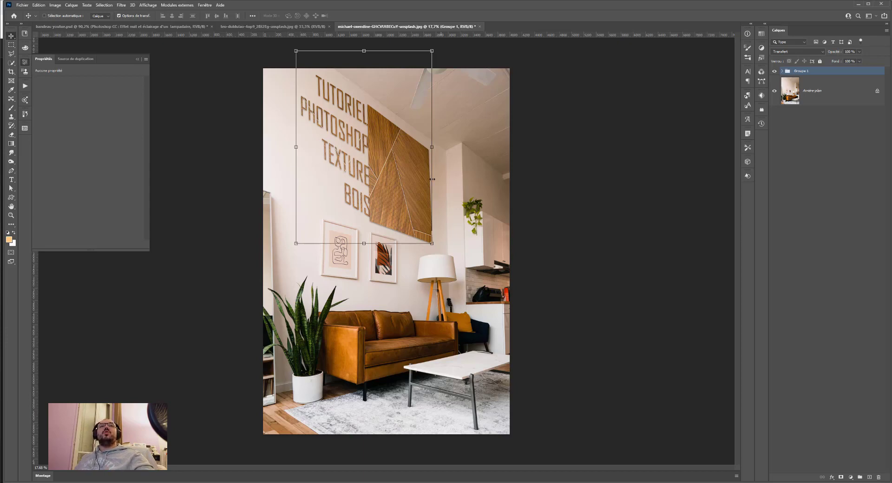
- Narrow the group further by moving its left edge inward with a slight vertical skew, and apply the transform
key("ctrl")
left_click_drag(296, 149, 302, 148)
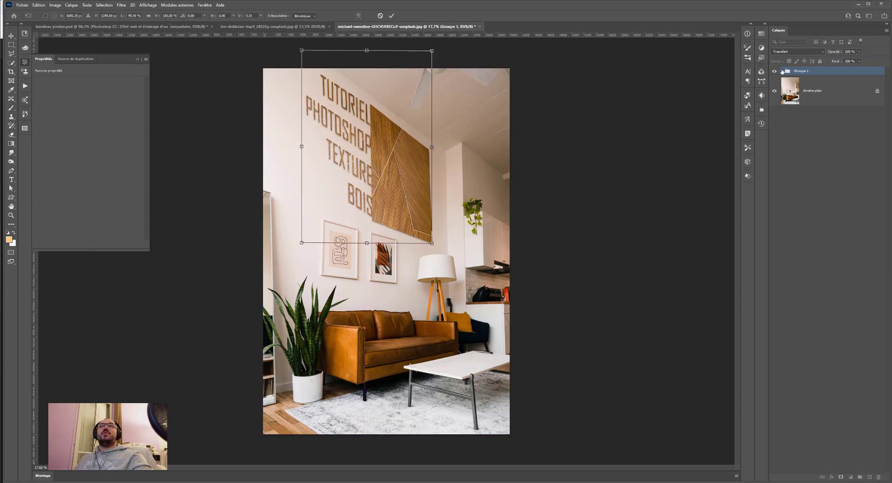
key("Return")
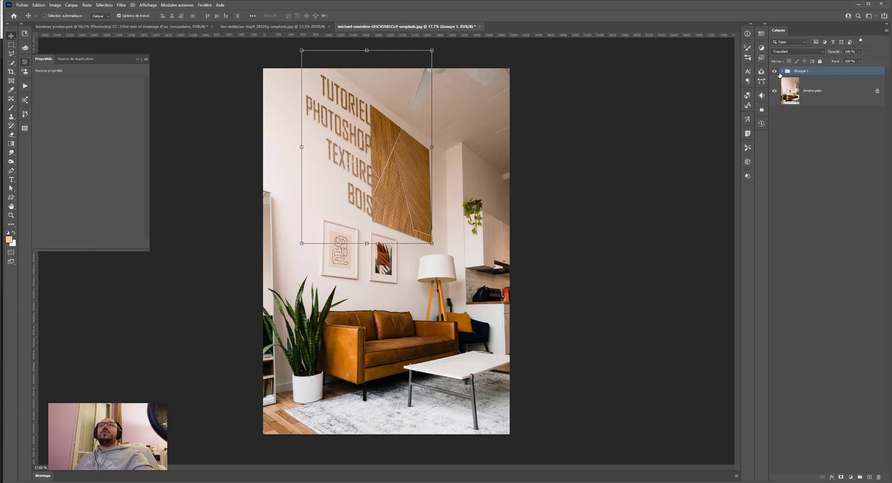
- Expand the group and skew and stretch its text layer so the lettering follows the wood panel's left edge
left_click(781, 72)
left_click(830, 146)
left_click(813, 183)
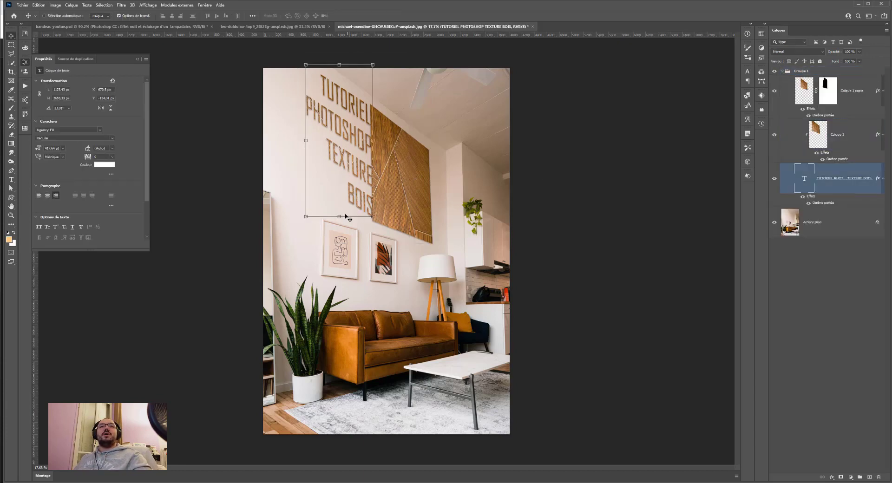
key("ctrl+t")
left_click_drag(339, 222, 337, 218)
left_click_drag(337, 63, 340, 65)
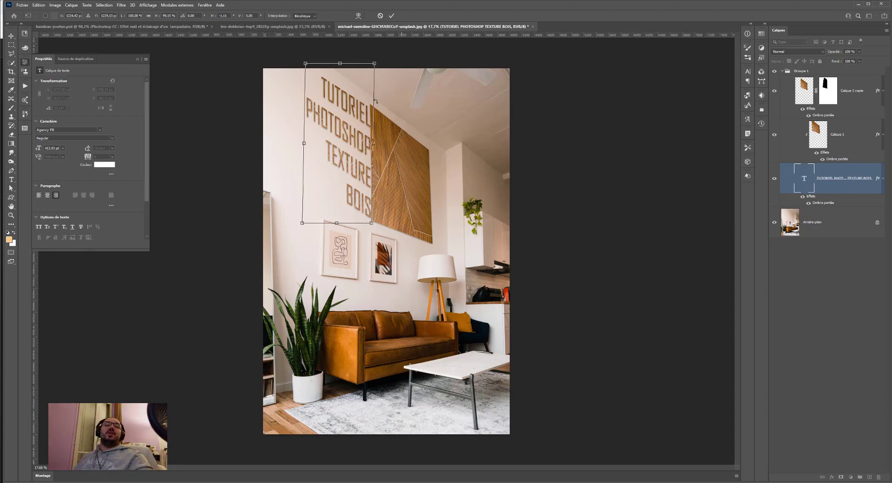
left_click_drag(337, 224, 338, 227)
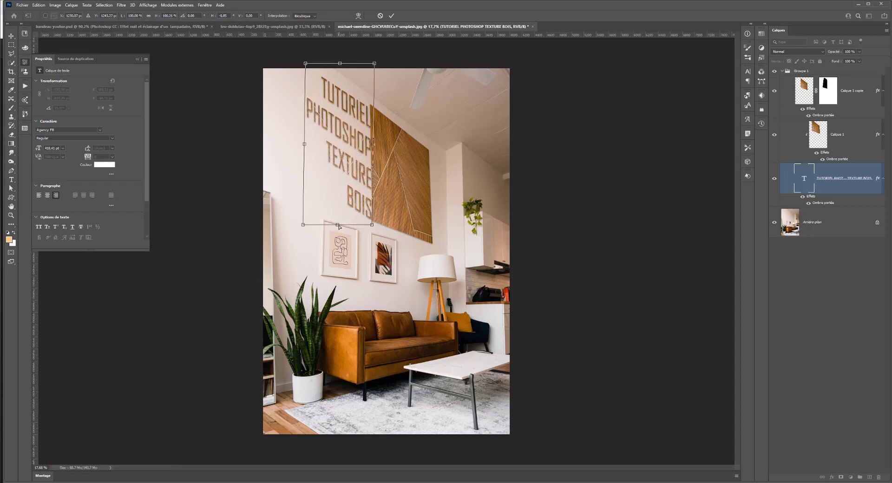